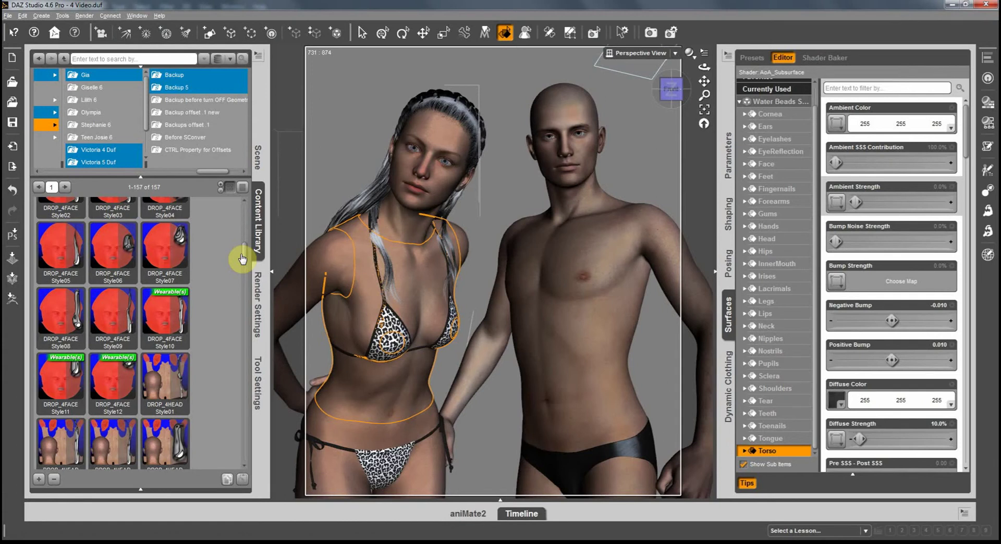
Select Genesis 2 Male in the Scene tab.
scroll(242, 259, "up", 1)
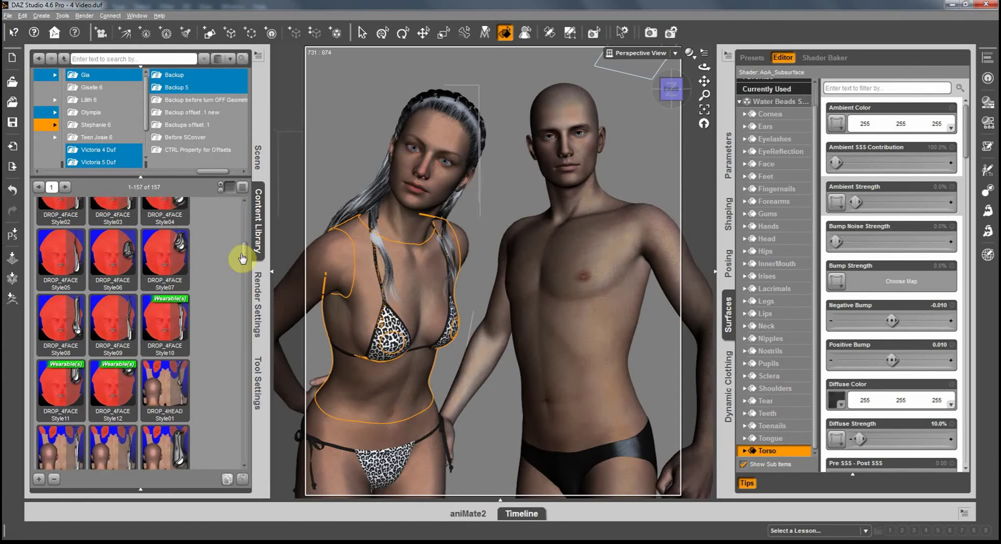
left_click(258, 159)
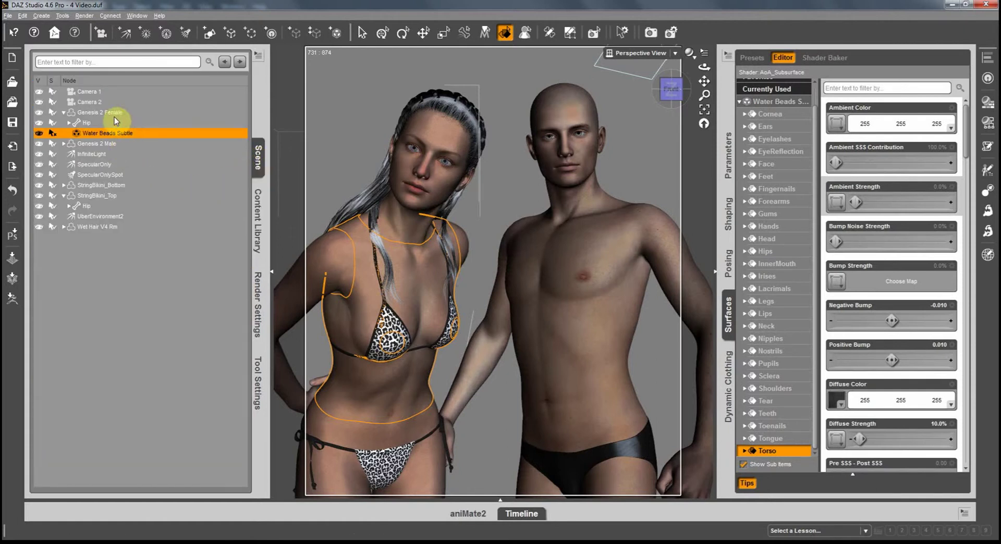
left_click(109, 145)
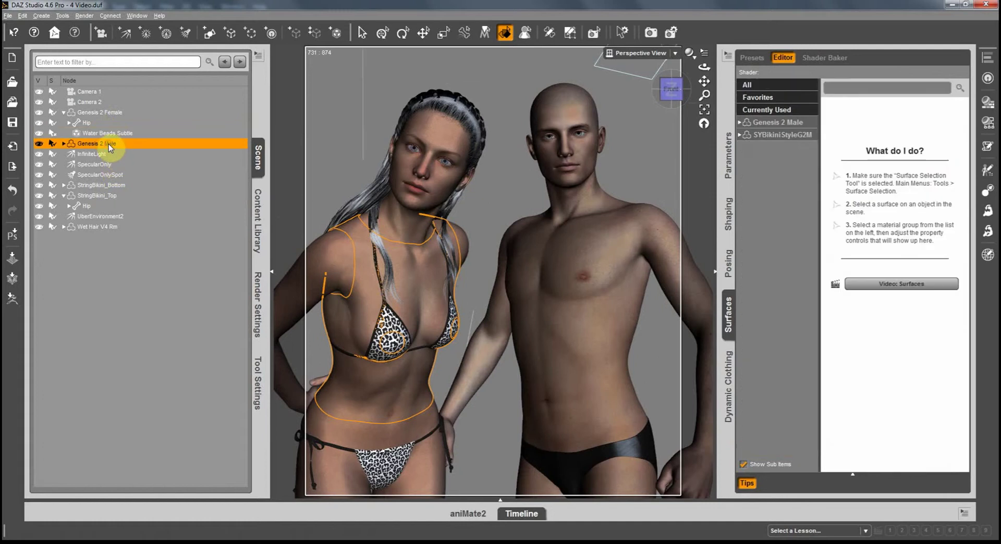
Browse the Content Library to the DROP_4TORSO water-drop thumbnails.
left_click(257, 213)
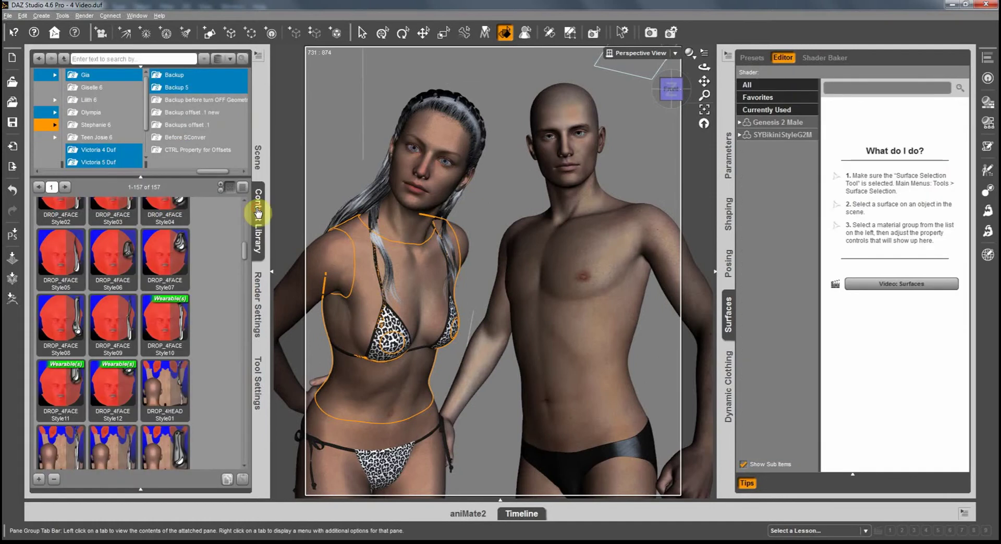
left_click_drag(245, 250, 253, 464)
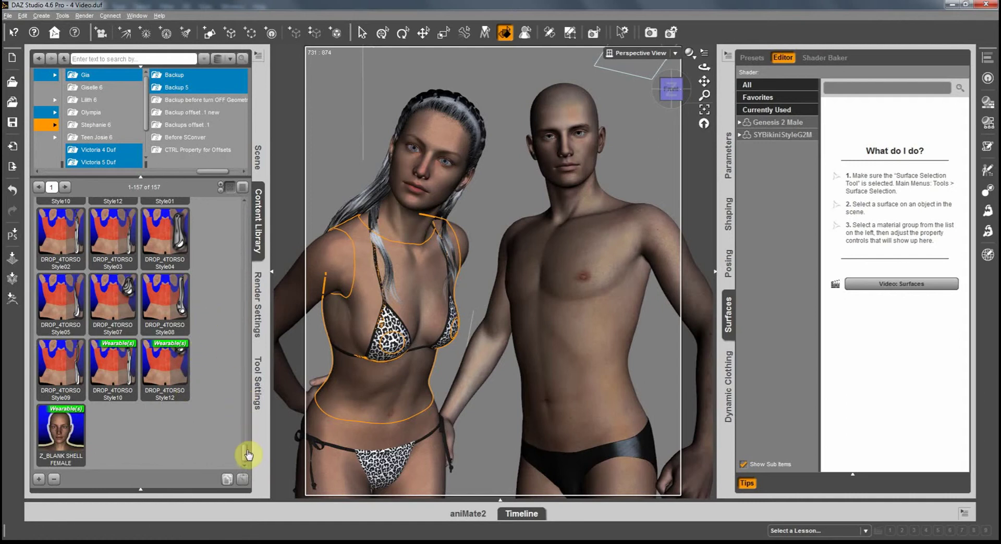
scroll(244, 453, "up", 5)
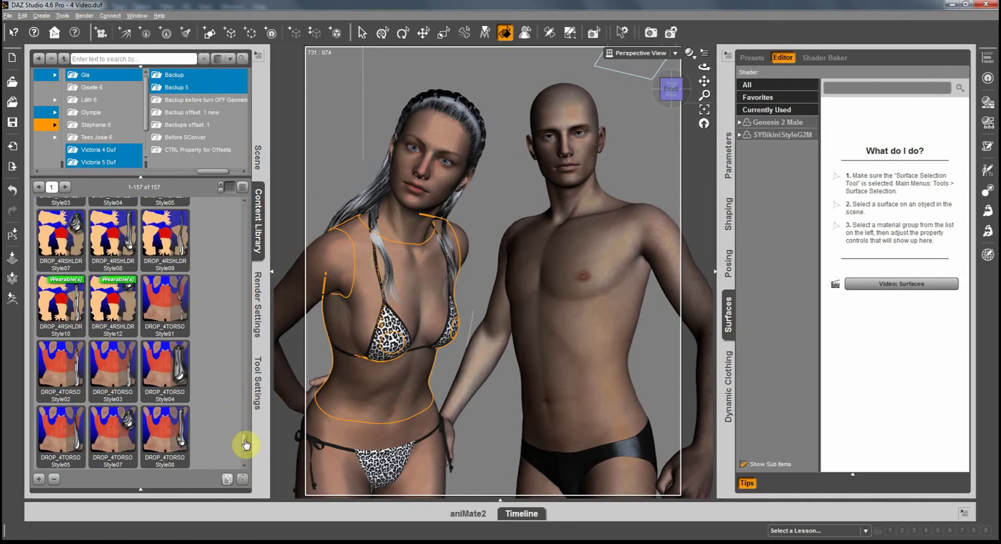
Apply DROP_4TORSO Style01 to Genesis 2 Male and dolly the camera in on his chest.
left_click(170, 312)
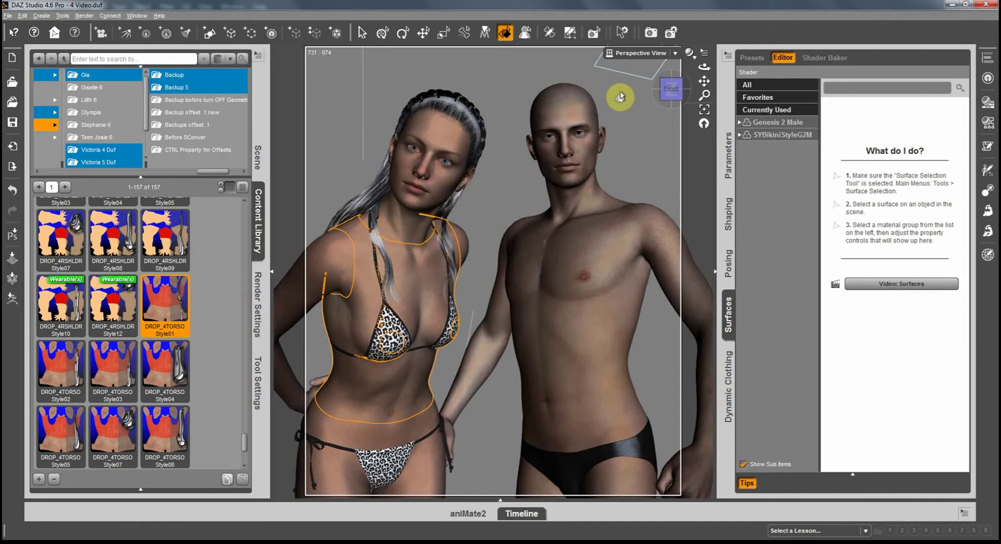
left_click(703, 112)
left_click_drag(496, 264, 500, 263)
mouse_move(704, 95)
left_mouse_down()
mouse_move(496, 264)
mouse_move(704, 97)
left_mouse_up()
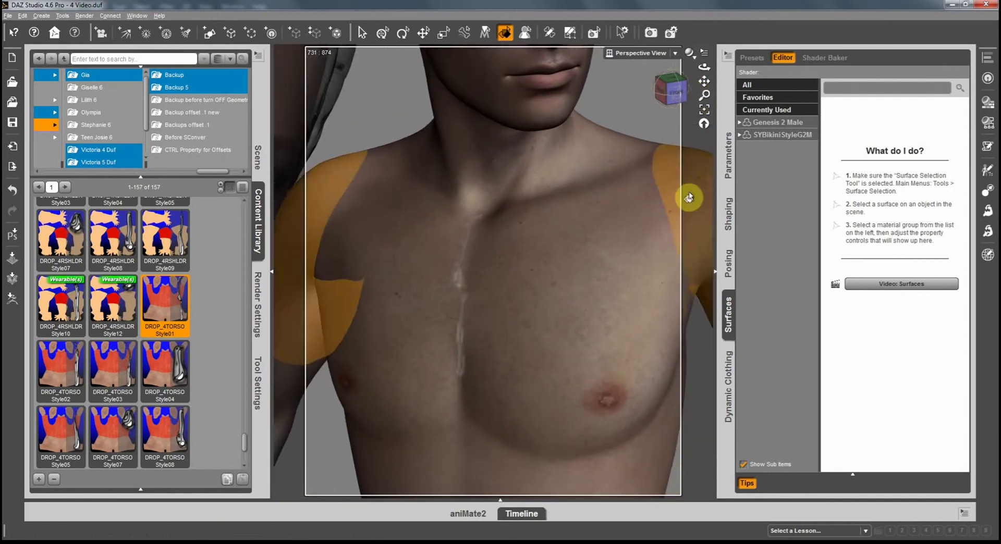
Select DROP_4TORSO Style1 under Genesis 2 Male and open its Torso surface in the Surfaces Editor.
left_click(256, 164)
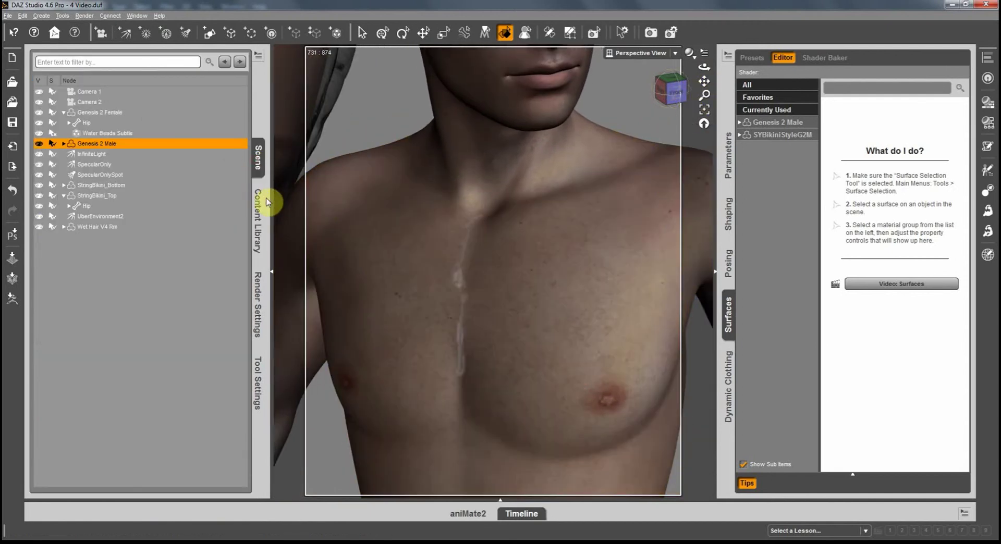
left_click(64, 143)
left_click(99, 155)
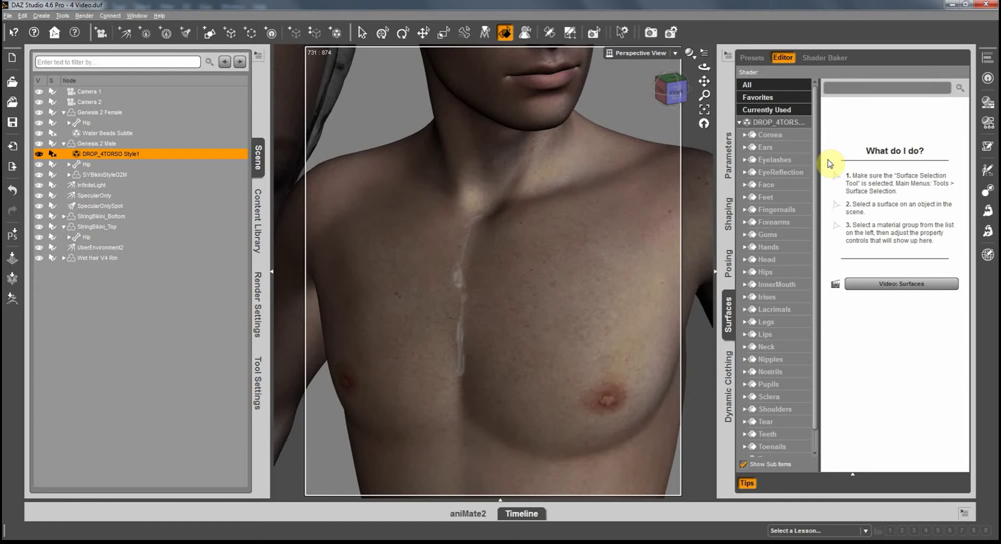
left_click_drag(814, 232, 815, 264)
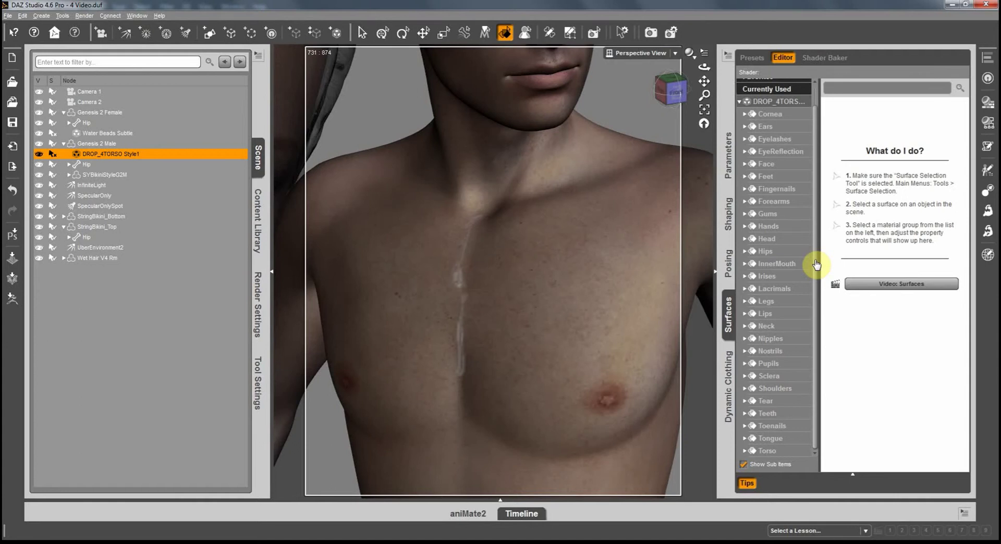
left_click(765, 450)
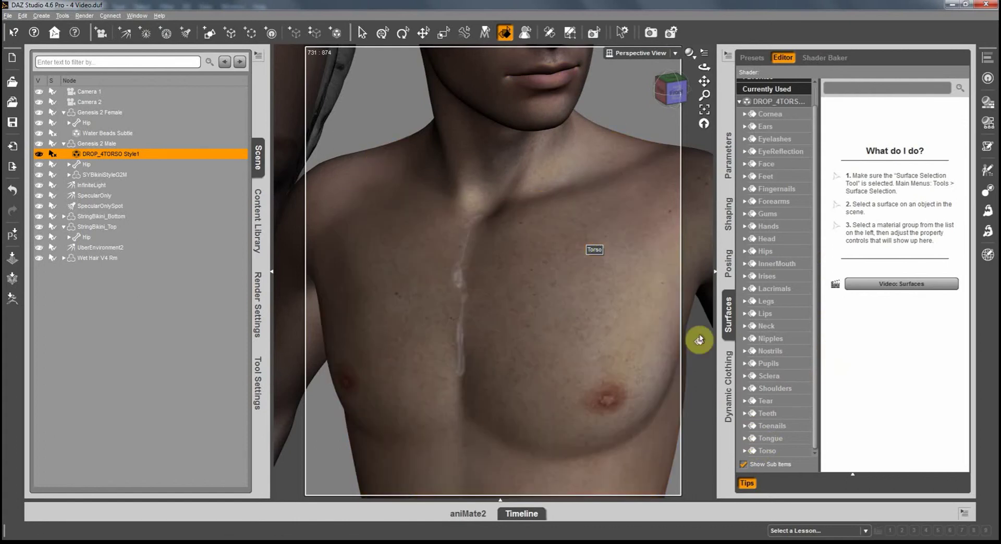
left_click(785, 451)
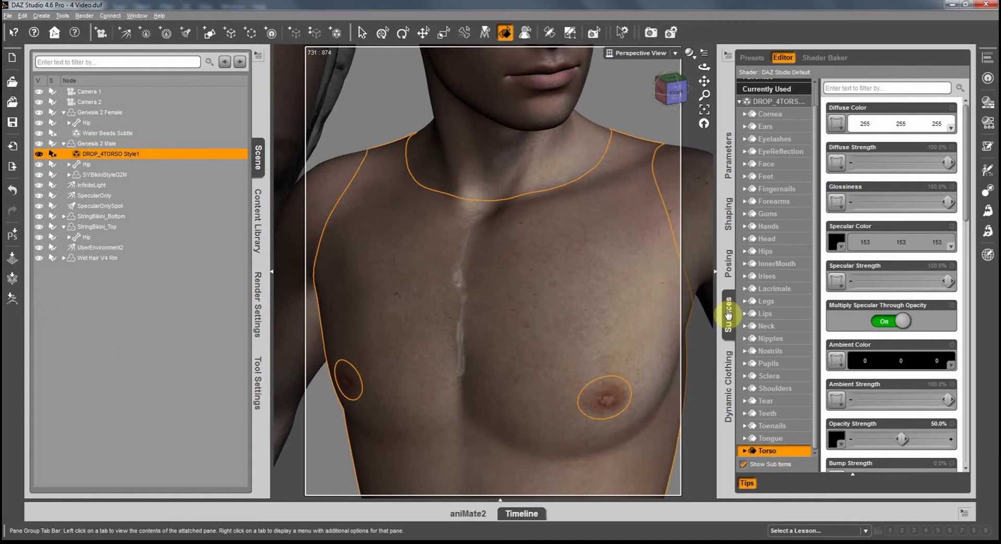
Set the Torso decal's Horizontal Offset to -0.11 and Vertical Offset to -0.15, lowering the chest streak.
scroll(907, 333, "down", 15)
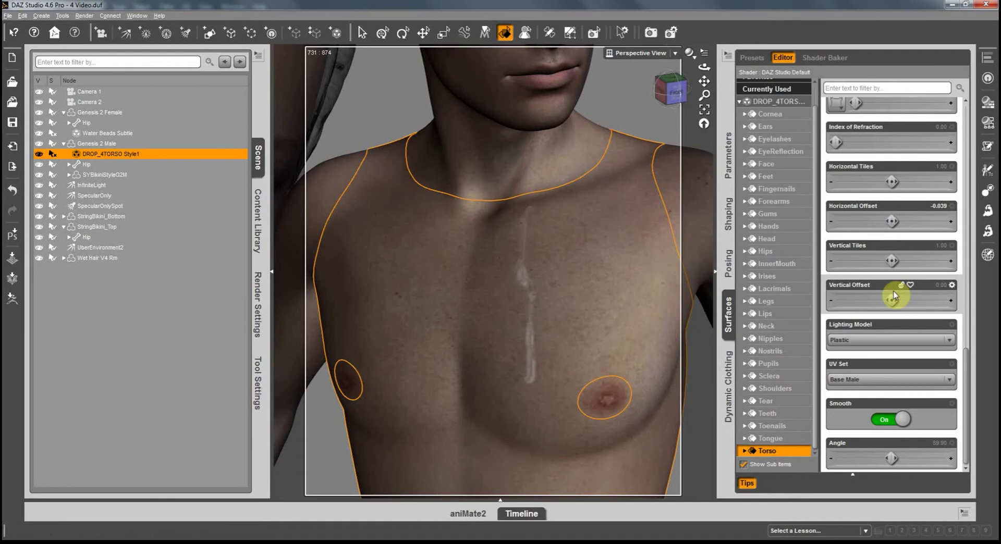
left_click_drag(893, 302, 499, 264)
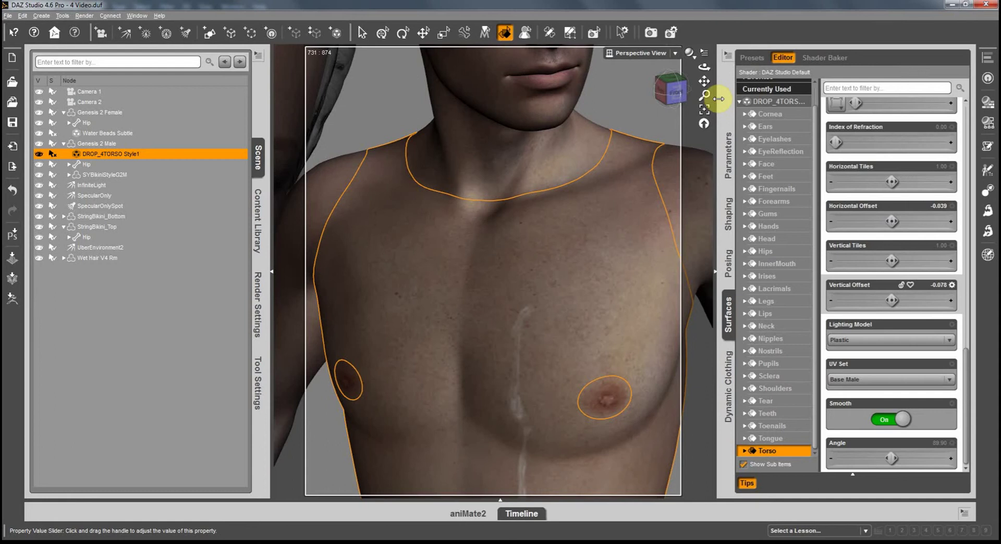
left_click_drag(703, 94, 499, 264)
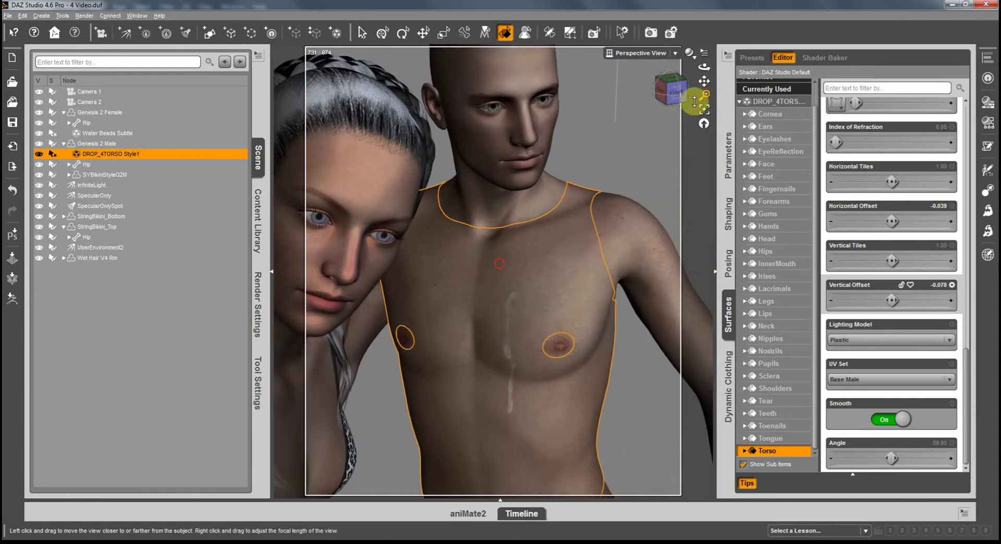
left_click_drag(671, 89, 290, 259)
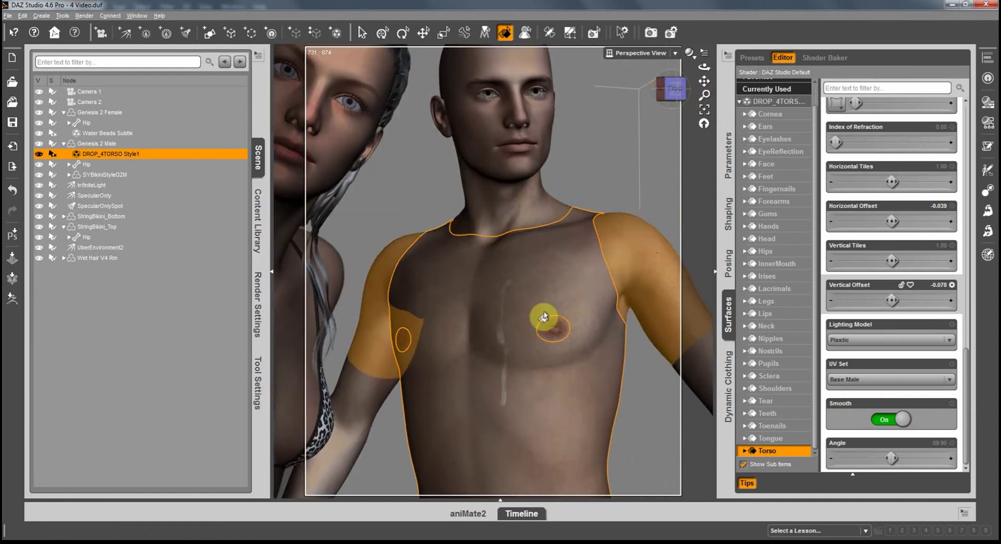
left_click_drag(891, 221, 500, 263)
left_click_drag(891, 257, 891, 257)
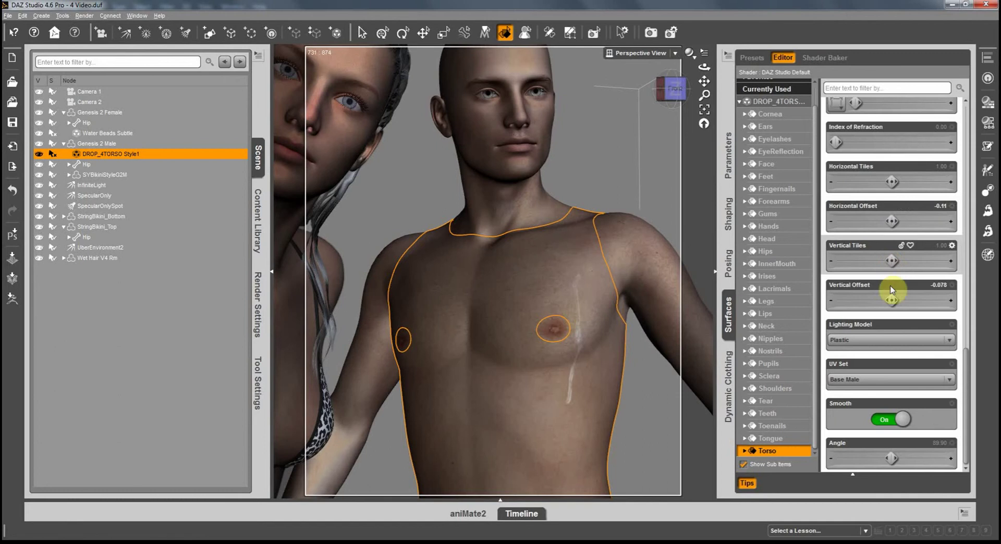
left_click_drag(892, 297, 499, 263)
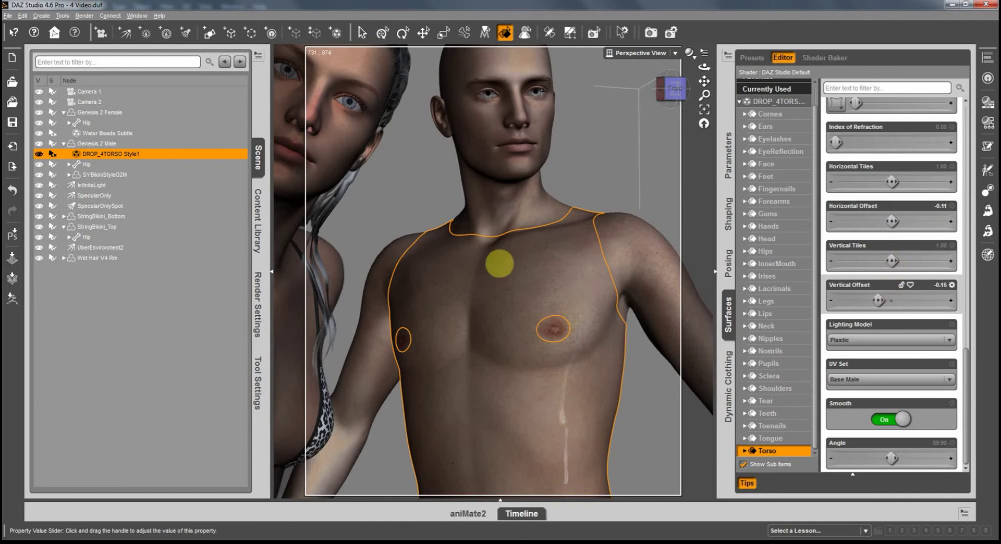
left_click_drag(499, 263, 499, 263)
left_click_drag(891, 299, 891, 300)
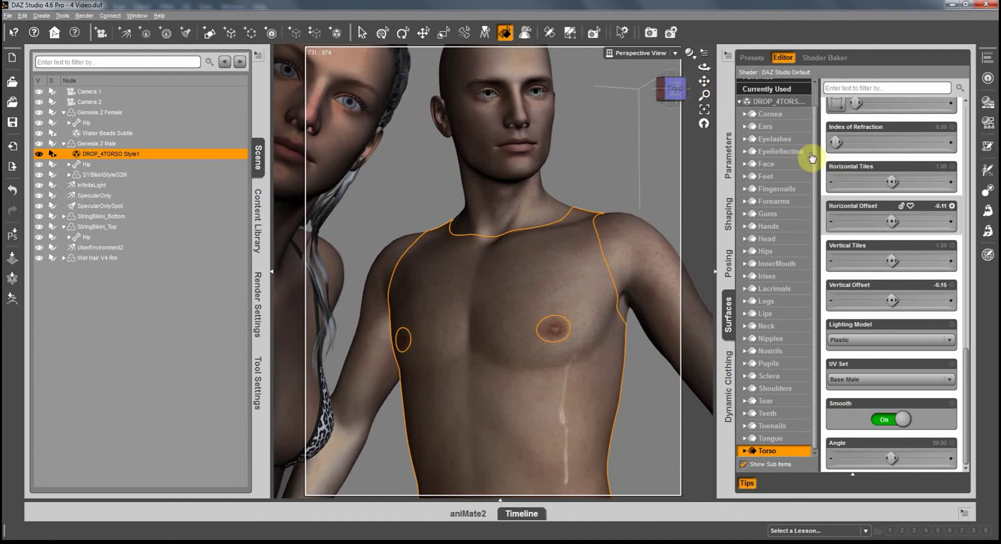
left_click_drag(814, 152, 815, 112)
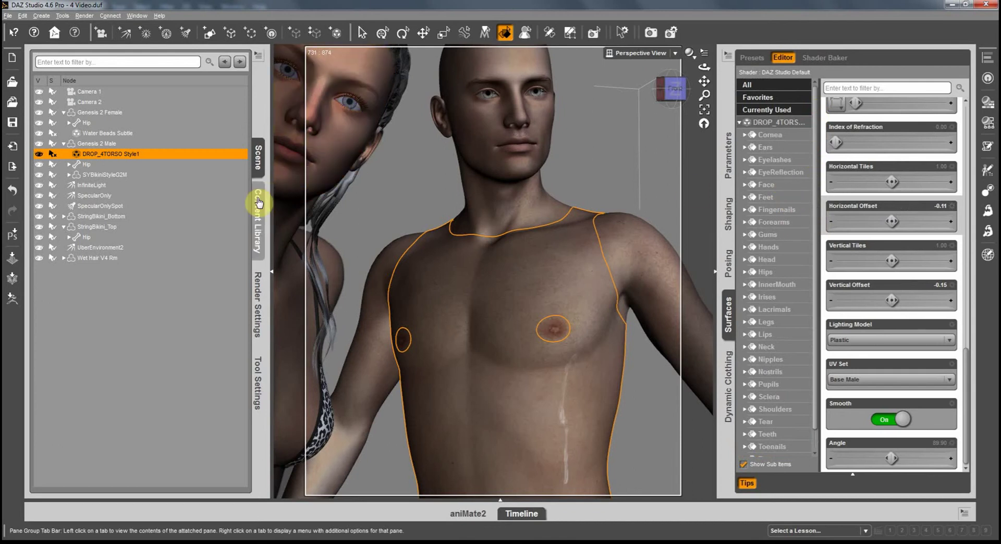
With Genesis 2 Male selected, drag the DROP_4FACE Style05 preset onto his face.
left_click(104, 144)
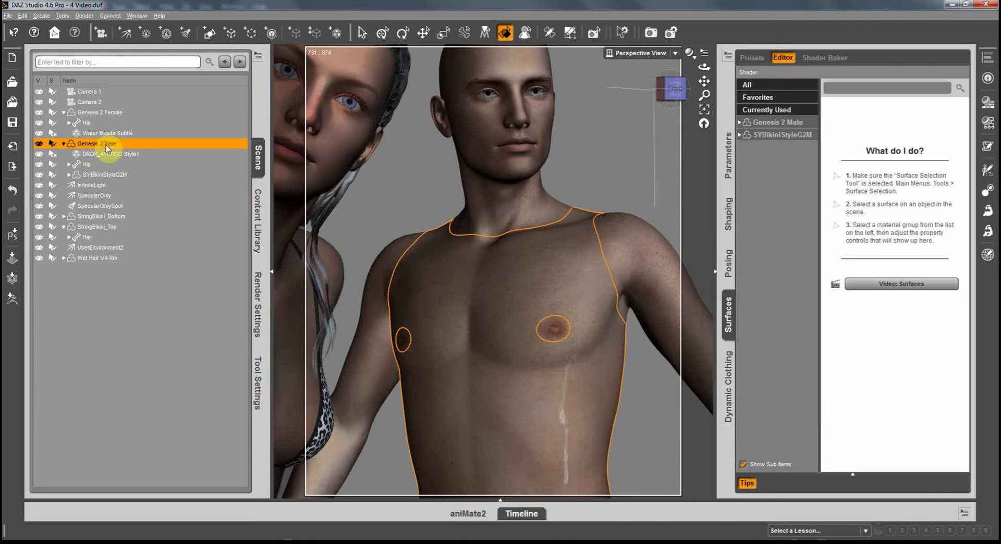
left_click(253, 204)
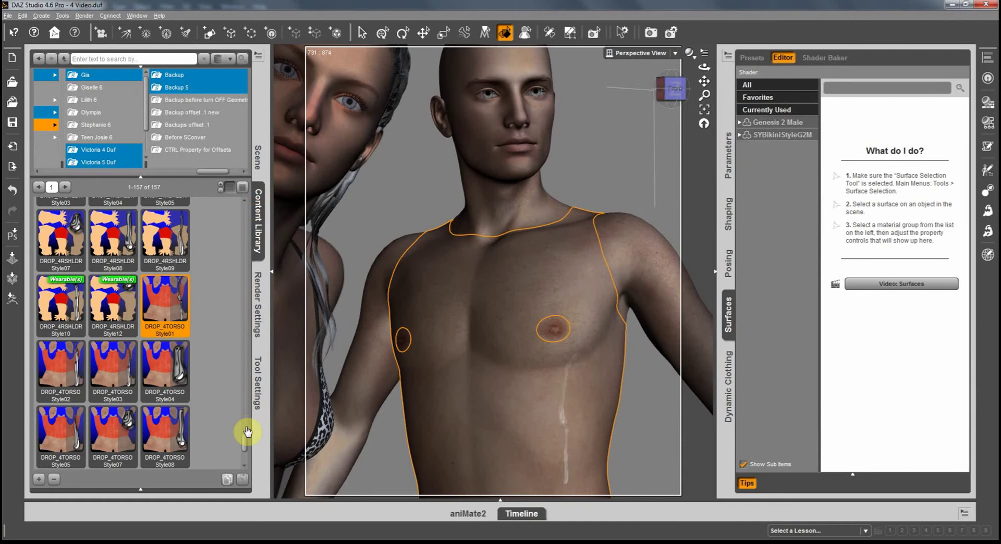
left_click_drag(246, 431, 243, 249)
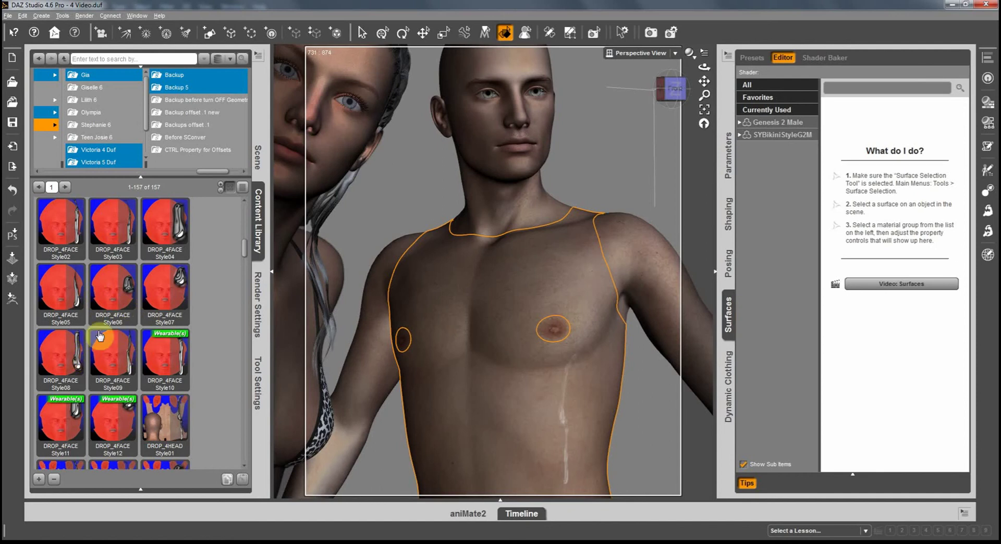
scroll(179, 286, "up", 3)
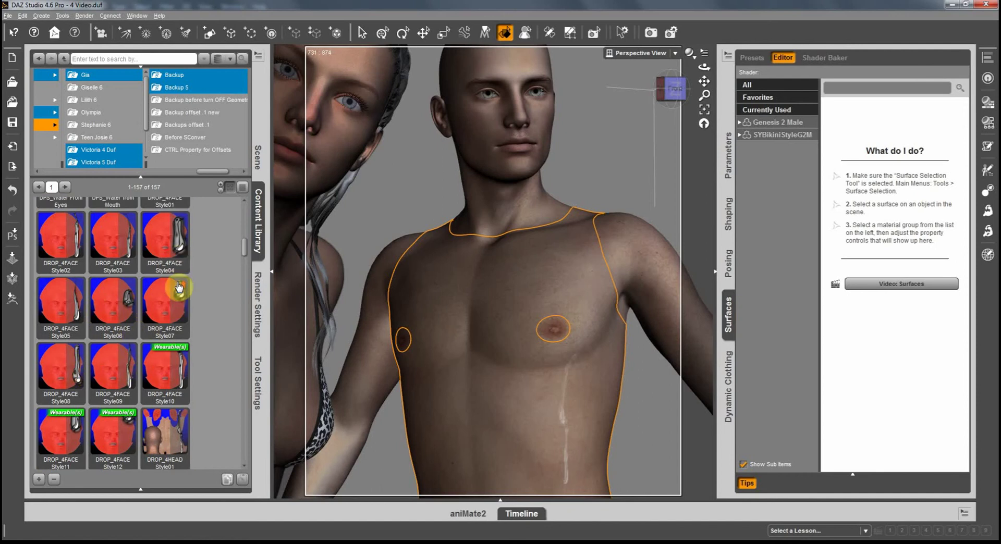
scroll(179, 286, "down", 3)
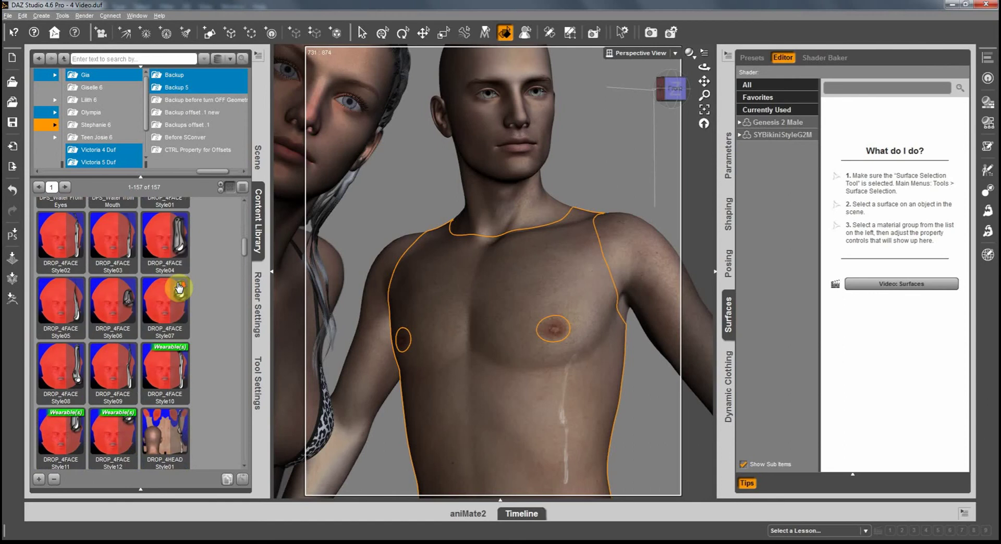
left_click(76, 301)
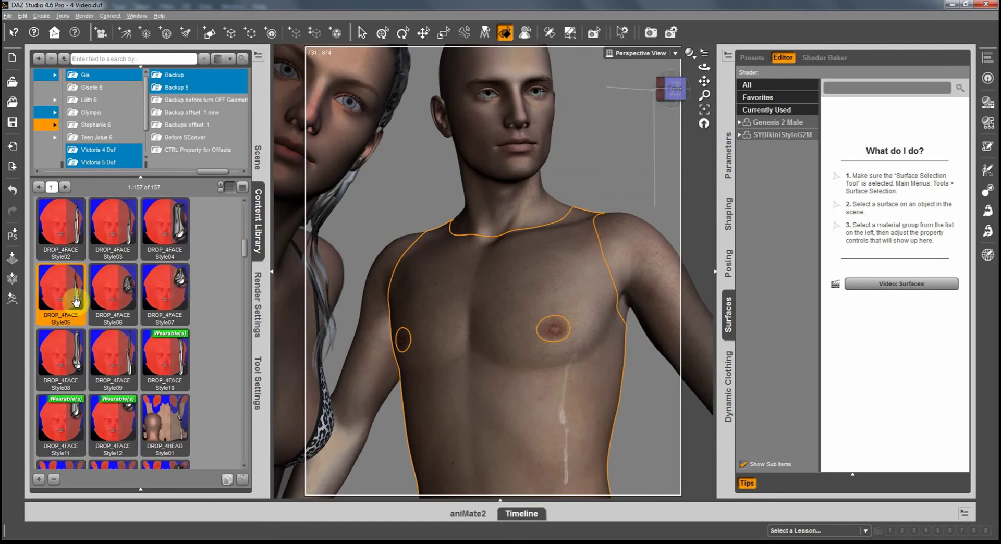
left_click_drag(76, 301, 698, 94)
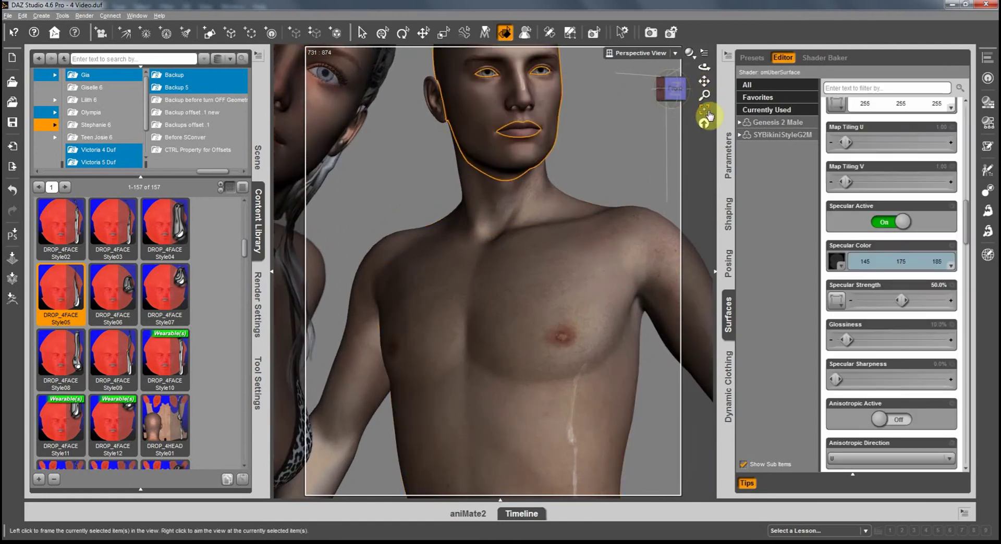
Frame the face, select the DROP_4FACE Style5 node and choose its Face surface.
left_click(703, 109)
left_click(257, 157)
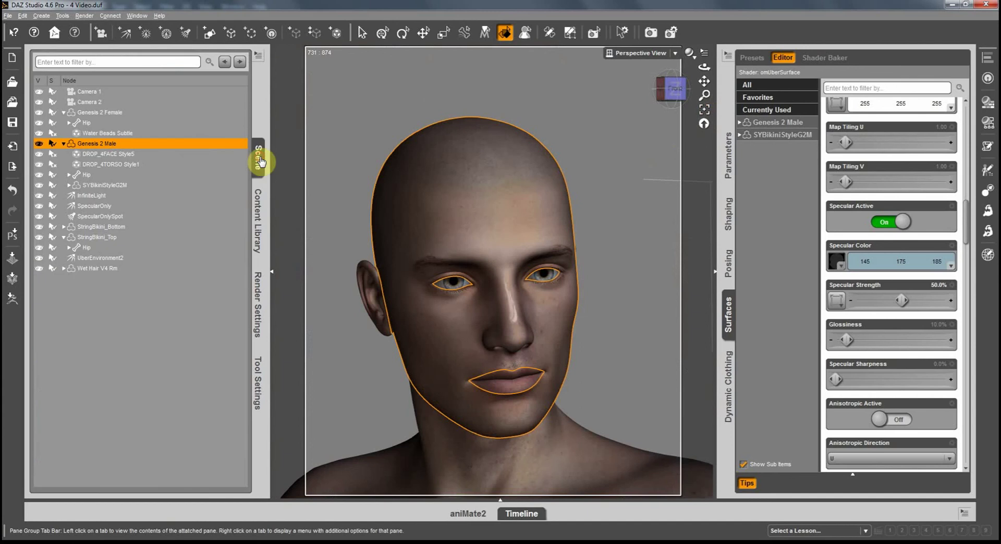
left_click(110, 155)
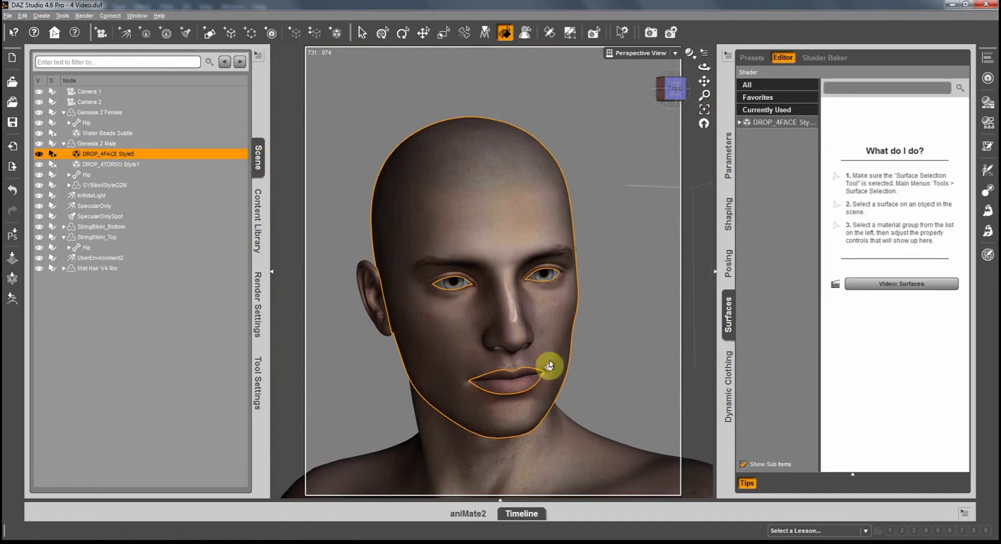
left_click(739, 123)
left_click(771, 185)
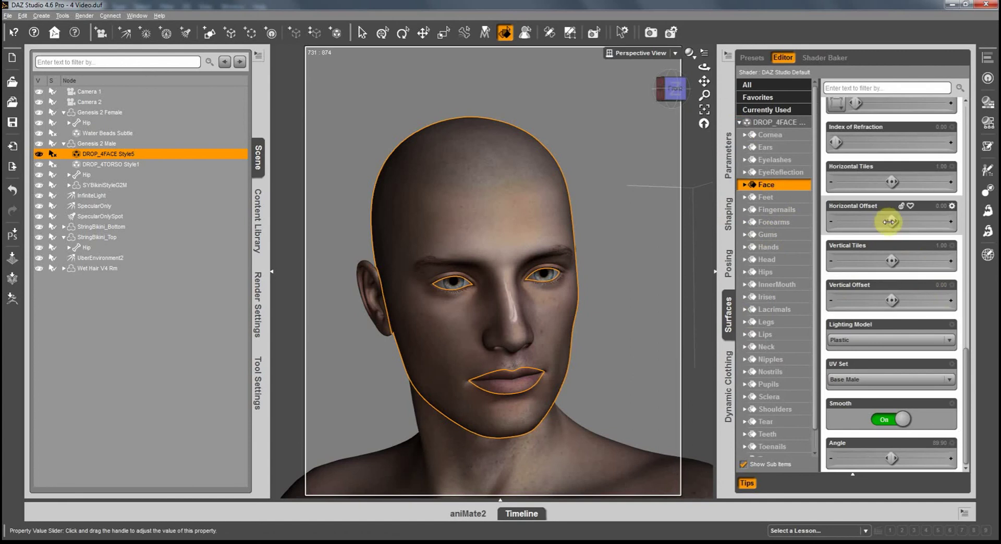
Set the Face decal's Horizontal Offset to 0.061 and Vertical Offset to -0.0096.
left_click_drag(888, 222, 500, 263)
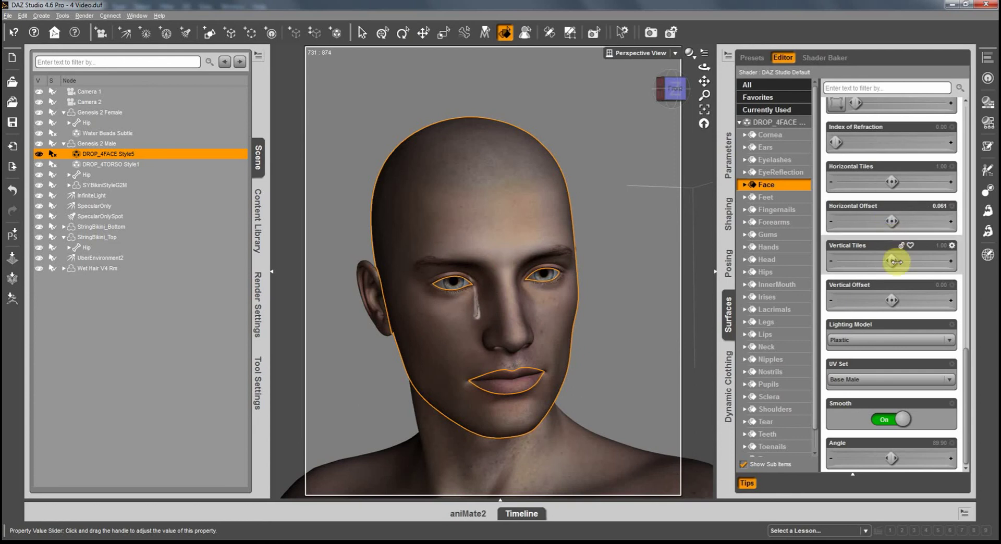
left_click_drag(890, 301, 499, 263)
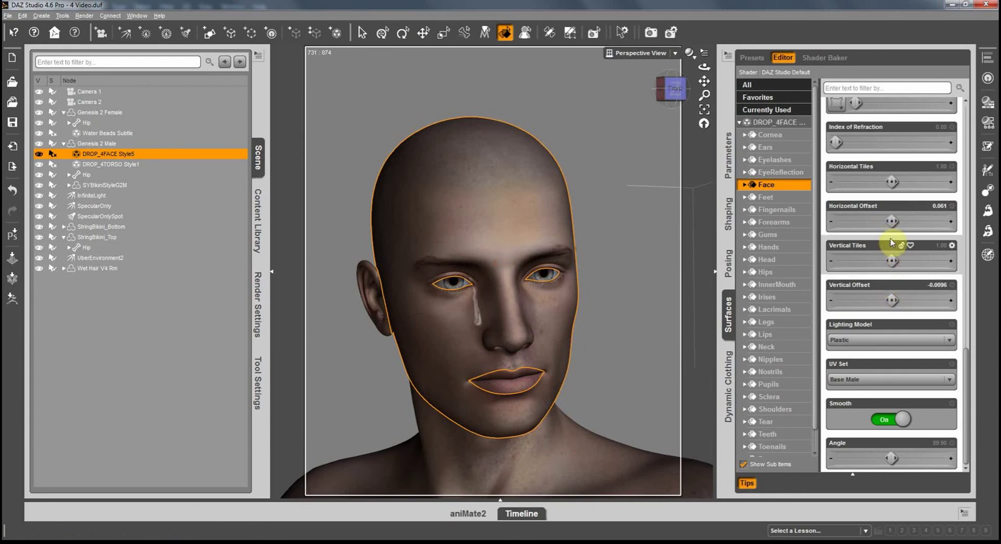
left_click_drag(887, 221, 499, 263)
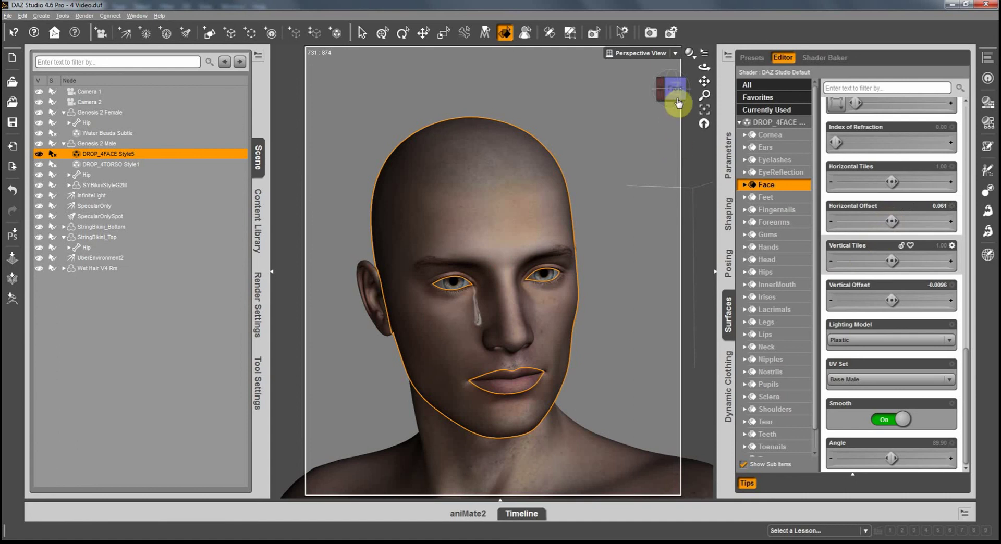
left_click_drag(682, 93, 501, 261)
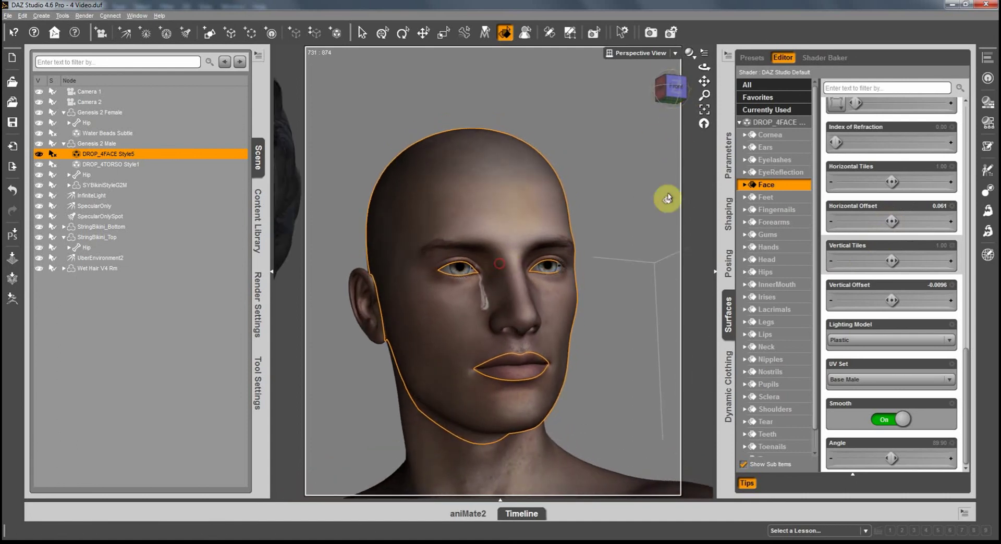